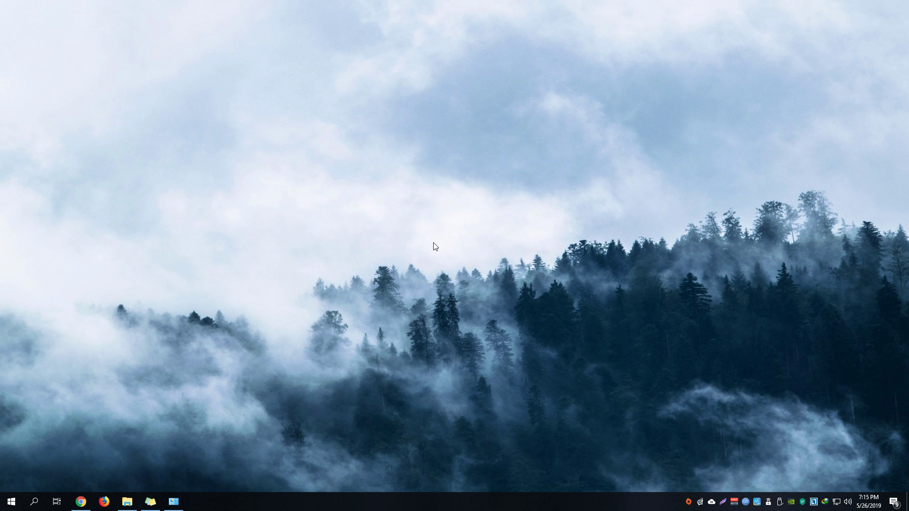
Open the System window to confirm the edition is Windows 10 Enterprise LTSC
click(173, 501)
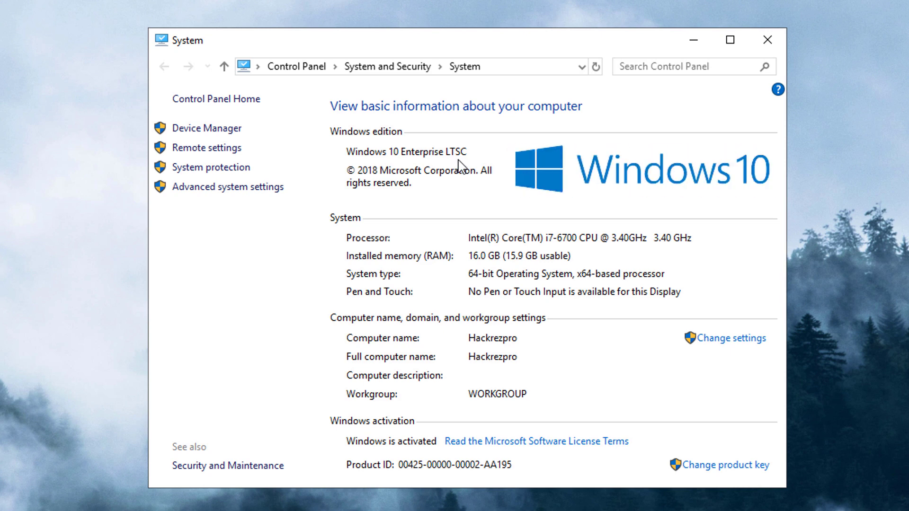
Close the System window and search Google in Chrome for 'add microsoftstore'
click(768, 47)
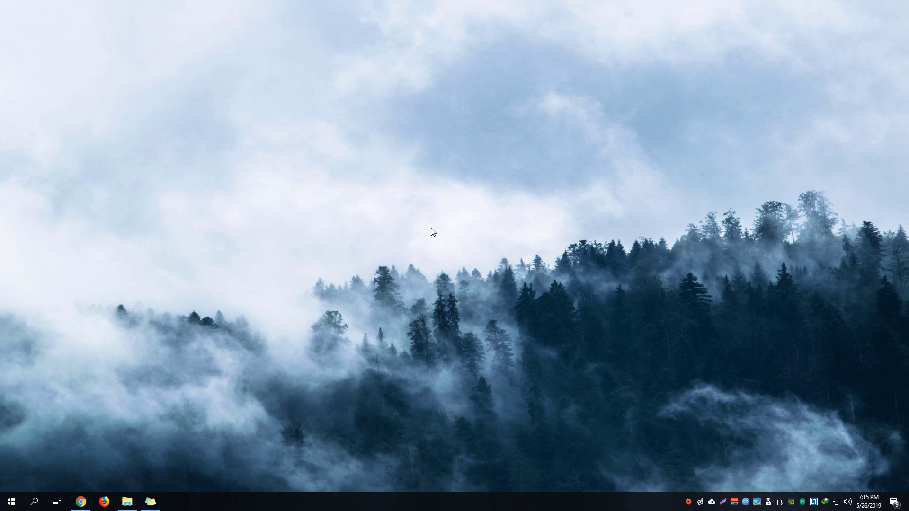
click(80, 501)
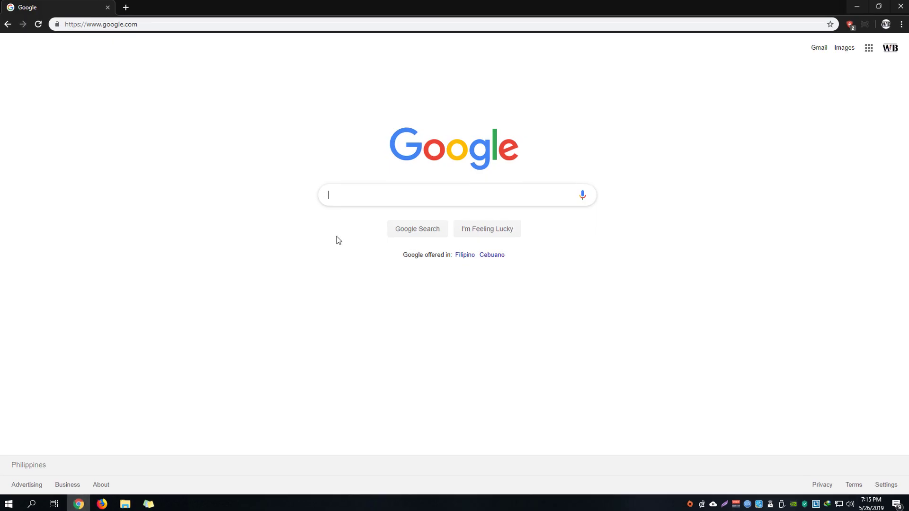
text(add microsofts)
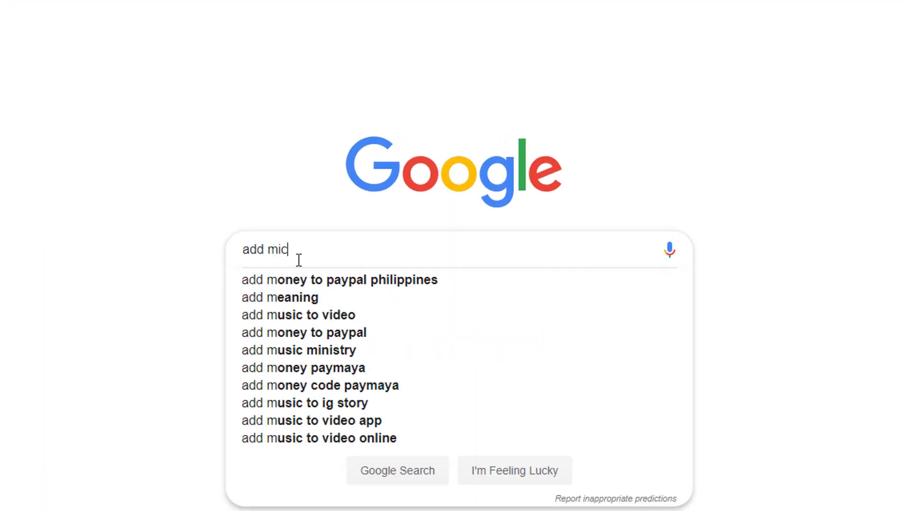
text(tore)
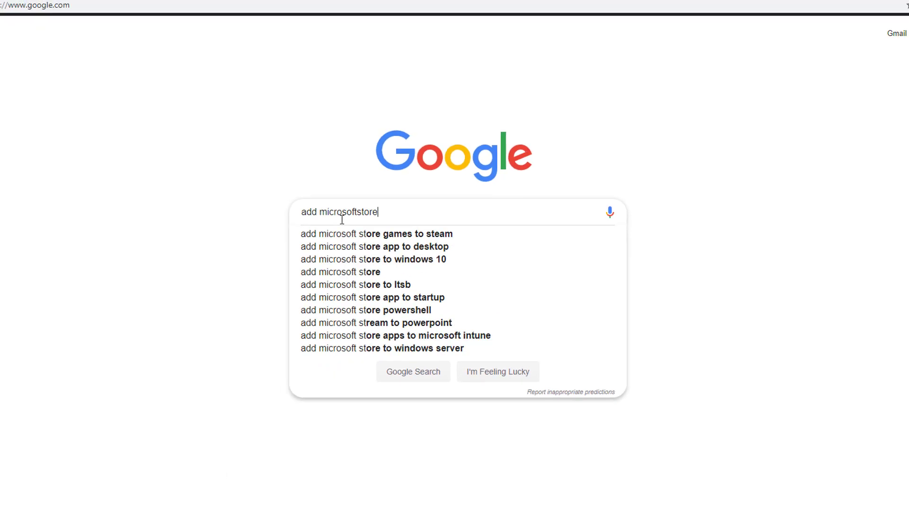
key(Return)
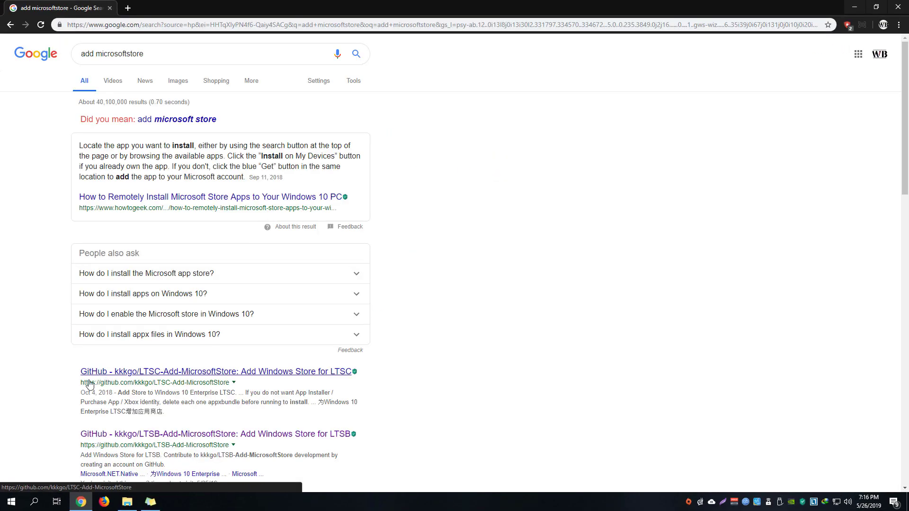
Download the kkkgo/LTSC-Add-MicrosoftStore GitHub repository as a ZIP, then close Chrome
click(99, 377)
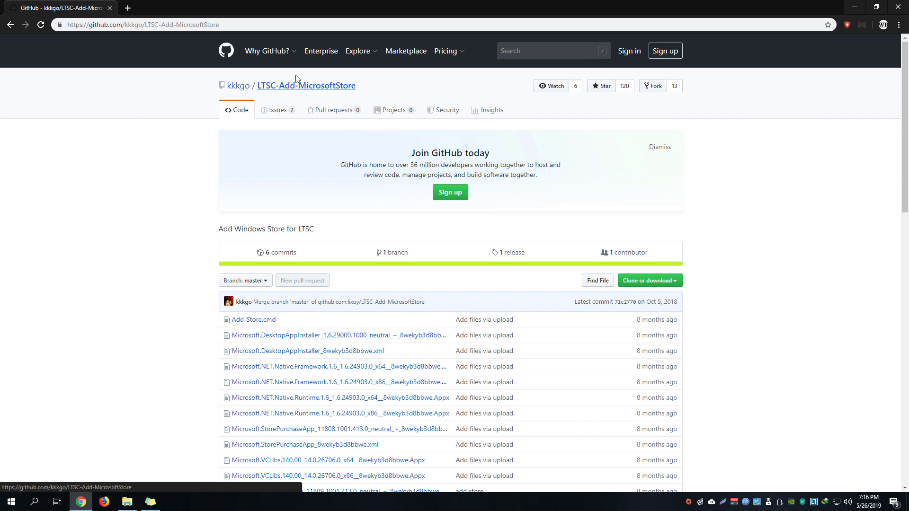
scroll(185, 187, down, 8)
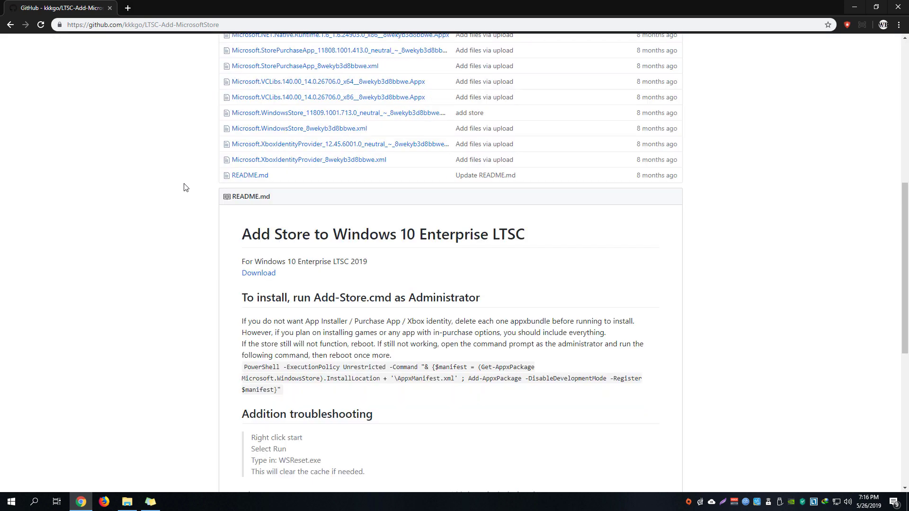
scroll(185, 187, up, 7)
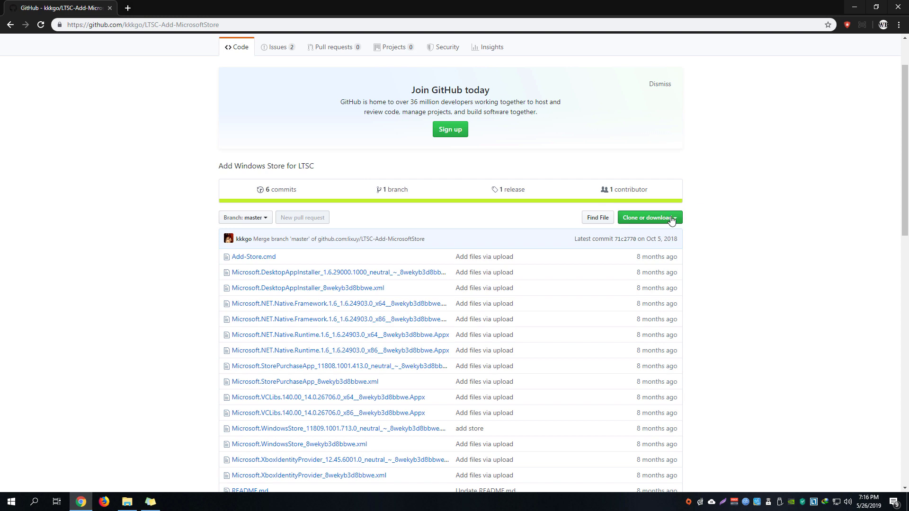
click(671, 219)
click(635, 295)
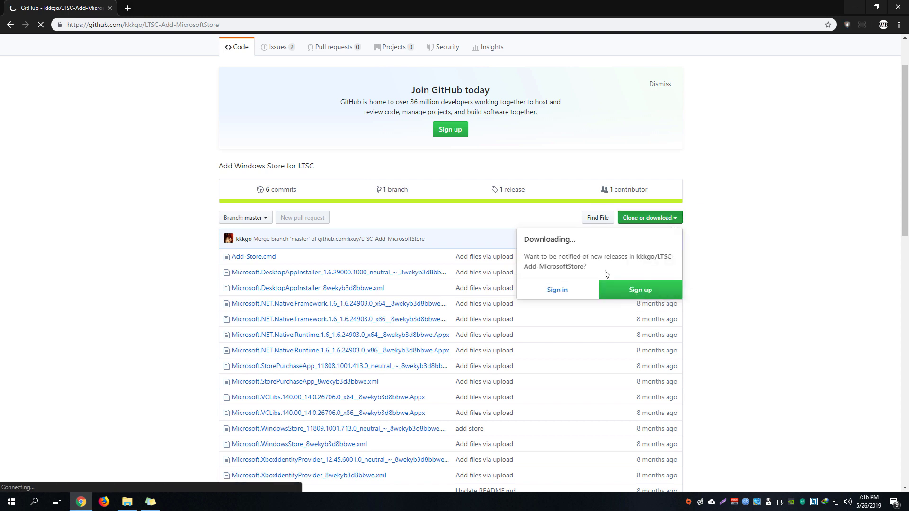
click(892, 7)
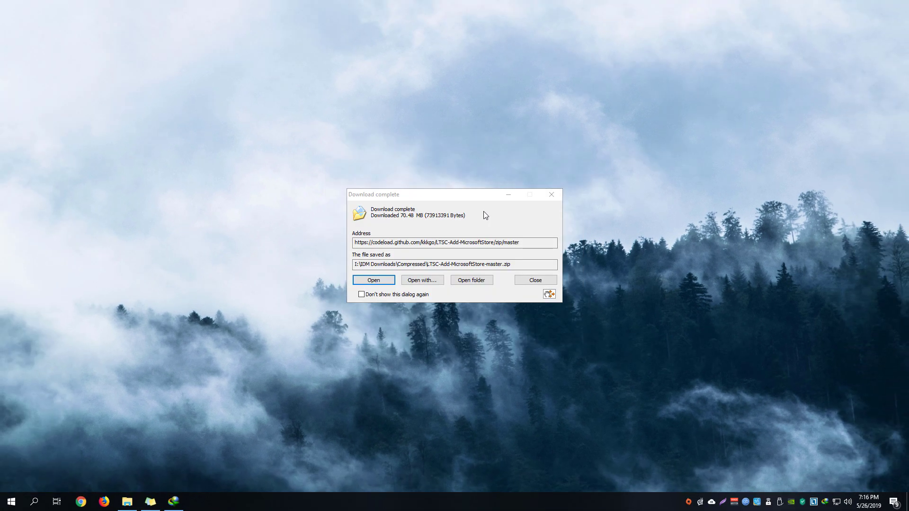
Extract LTSC-Add-MicrosoftStore-master from the downloaded ZIP into the Desktop's Add MicrosoftStore folder
click(373, 279)
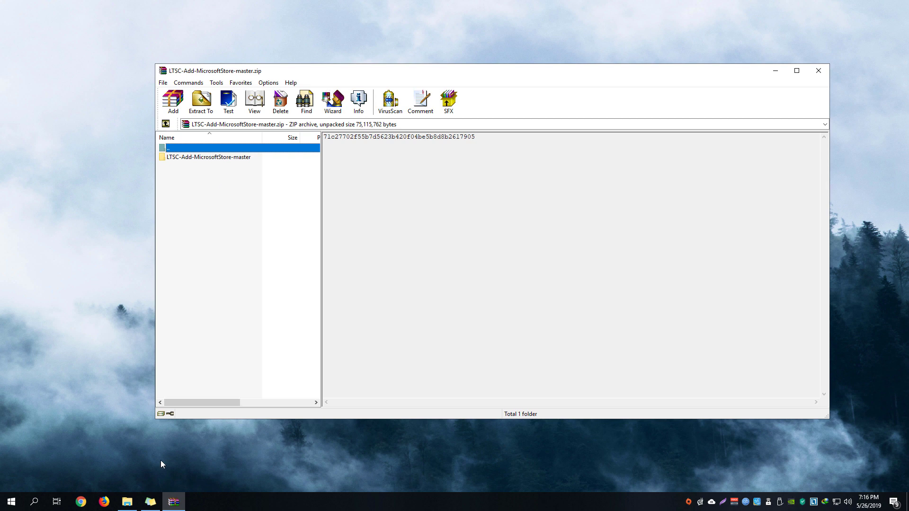
click(150, 501)
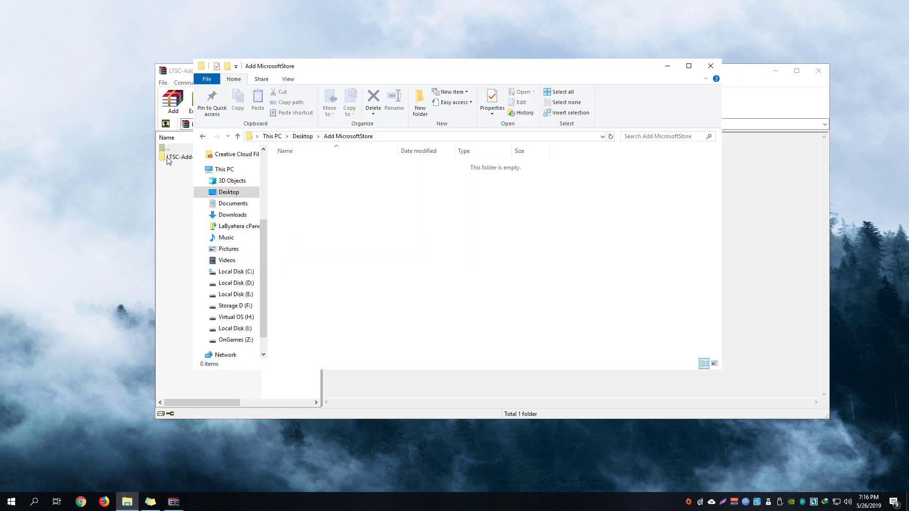
drag(168, 161, 364, 192)
key(alt+Tab)
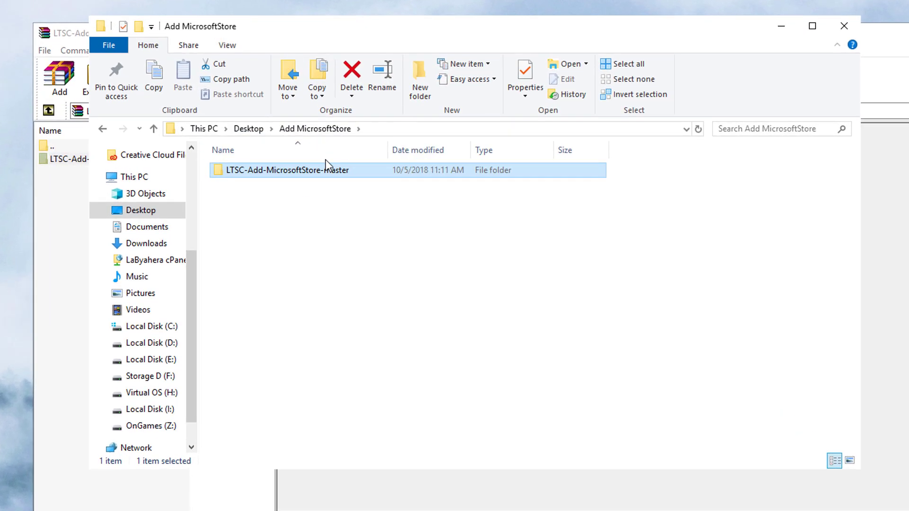
Open the extracted LTSC-Add-MicrosoftStore-master folder and select all 16 files
double_click(310, 166)
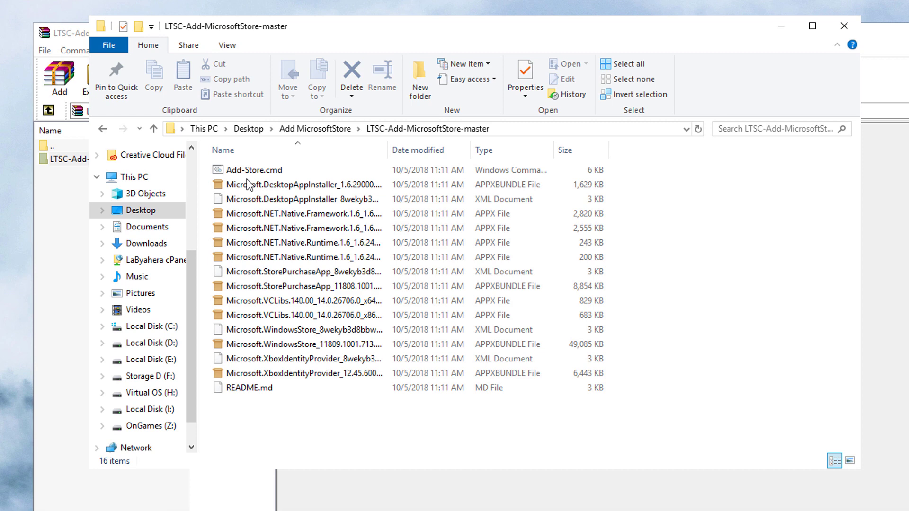
click(103, 129)
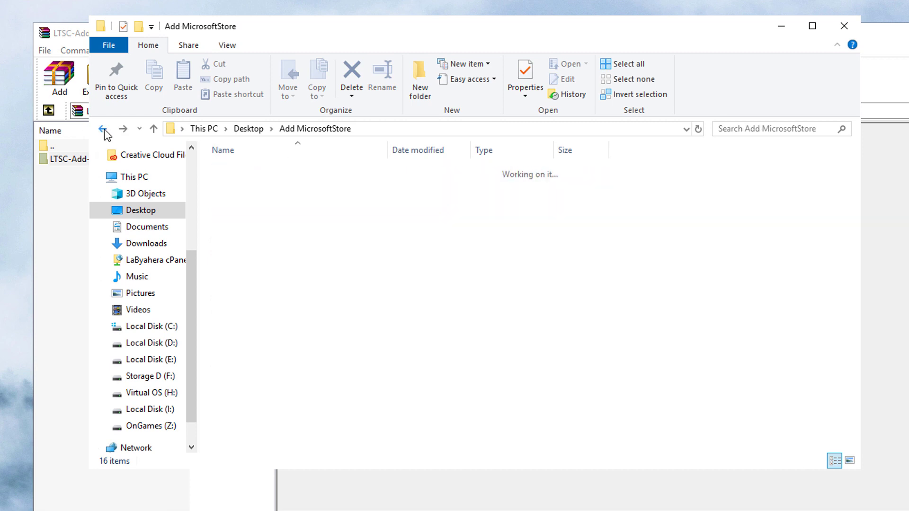
double_click(267, 171)
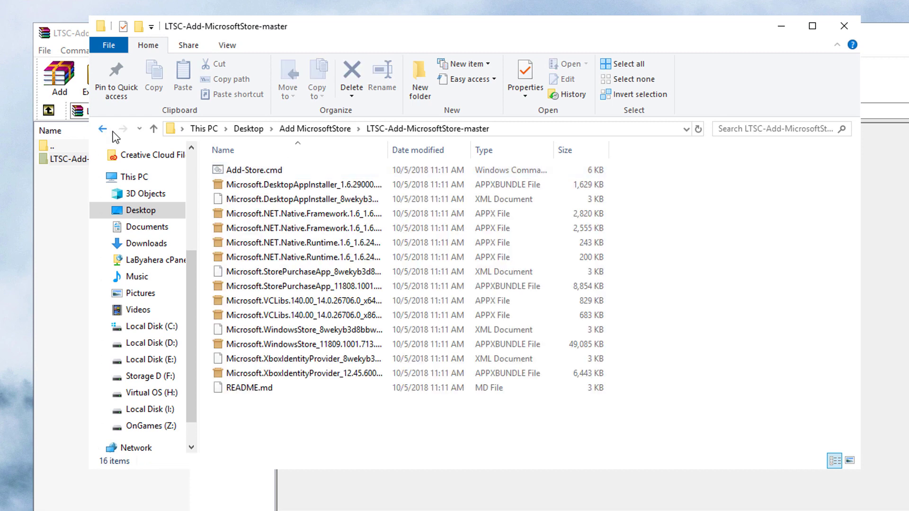
drag(692, 400, 703, 259)
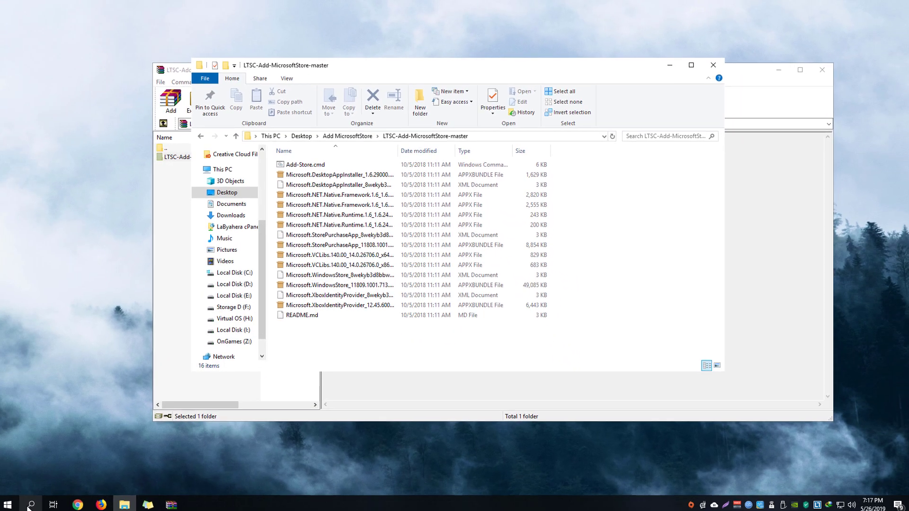
Search the Start menu for 'developer settings' and open the Developer settings page
click(8, 507)
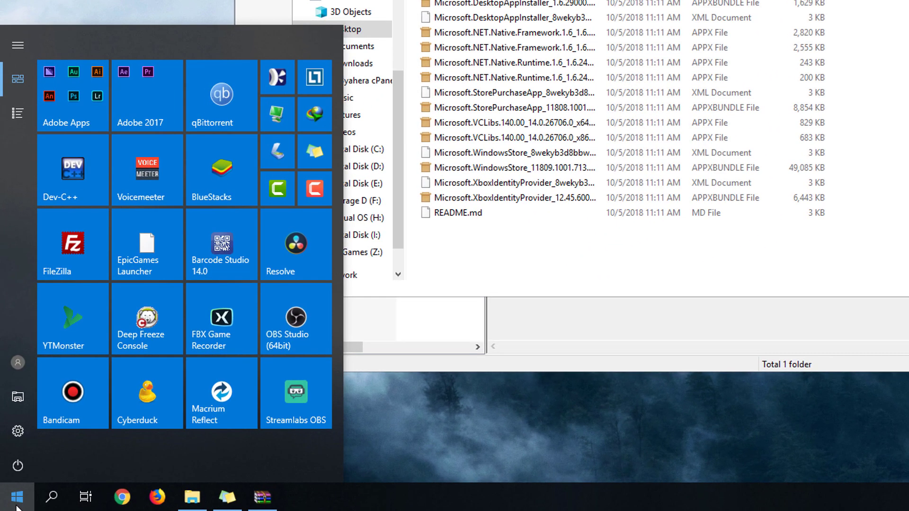
text(developer)
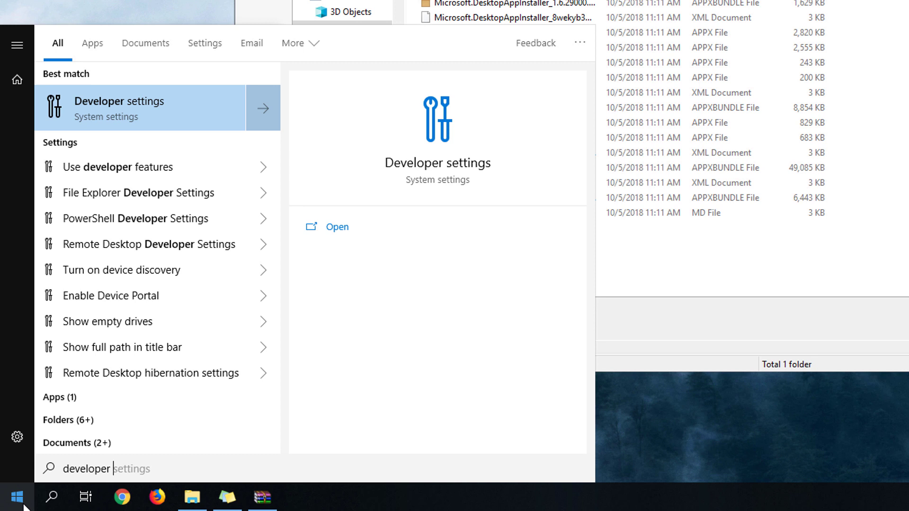
text( settings)
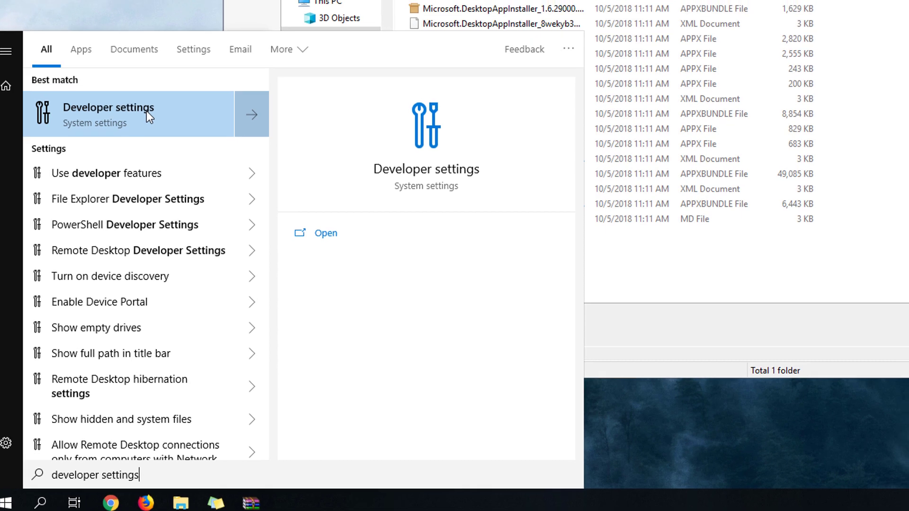
click(157, 104)
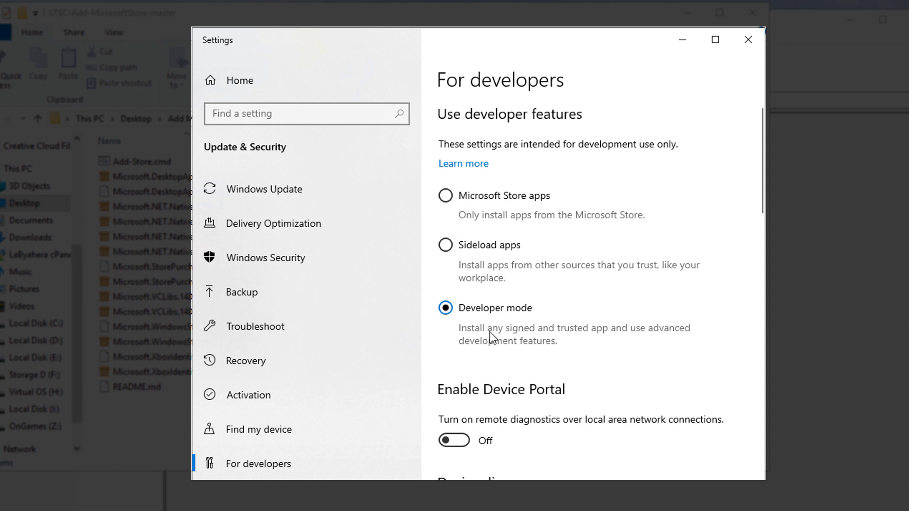
Turn on Developer mode, accept the confirmation, and close Settings
click(454, 308)
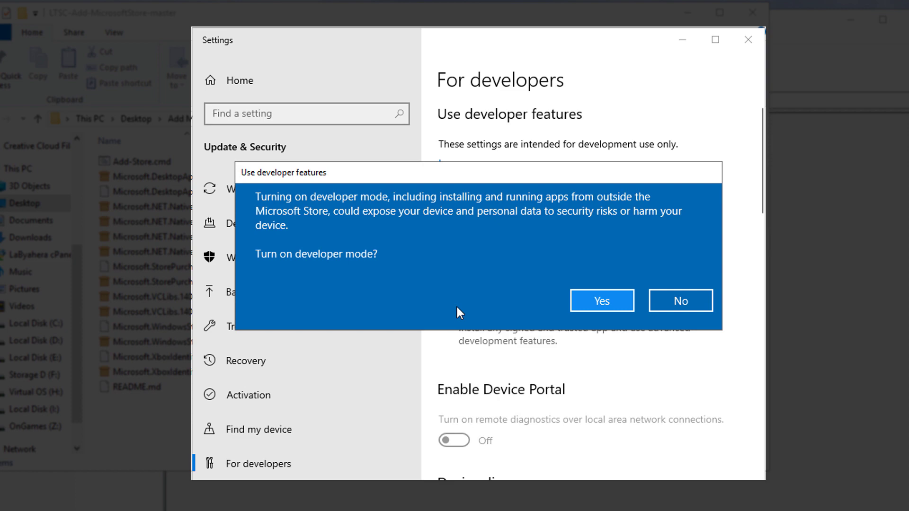
key(Return)
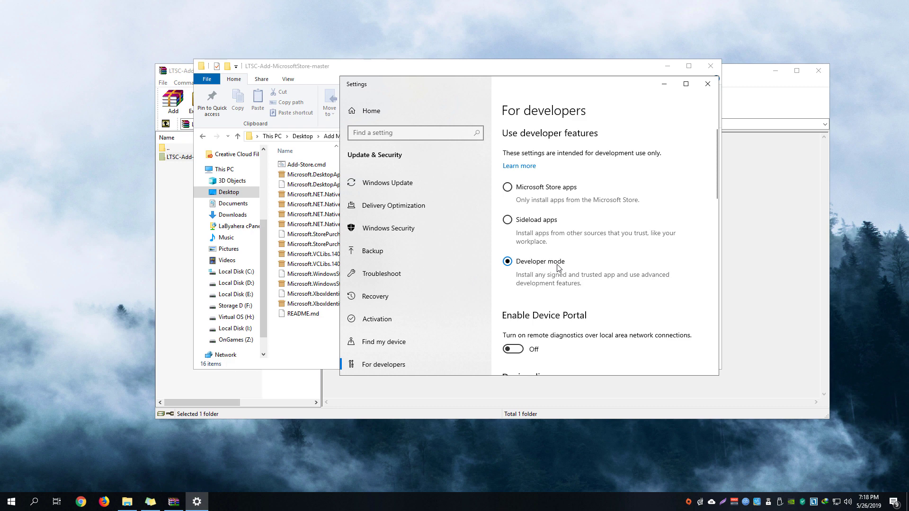
click(709, 84)
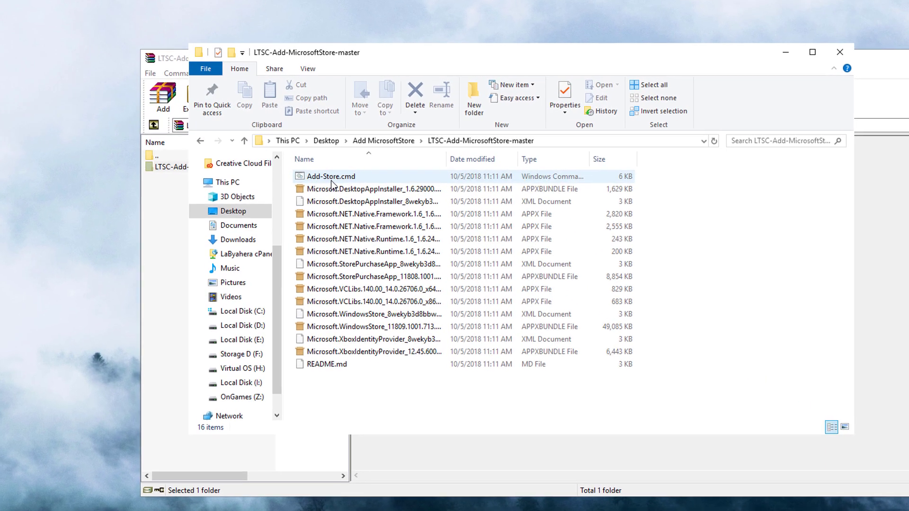
Run Add-Store.cmd as administrator
click(296, 165)
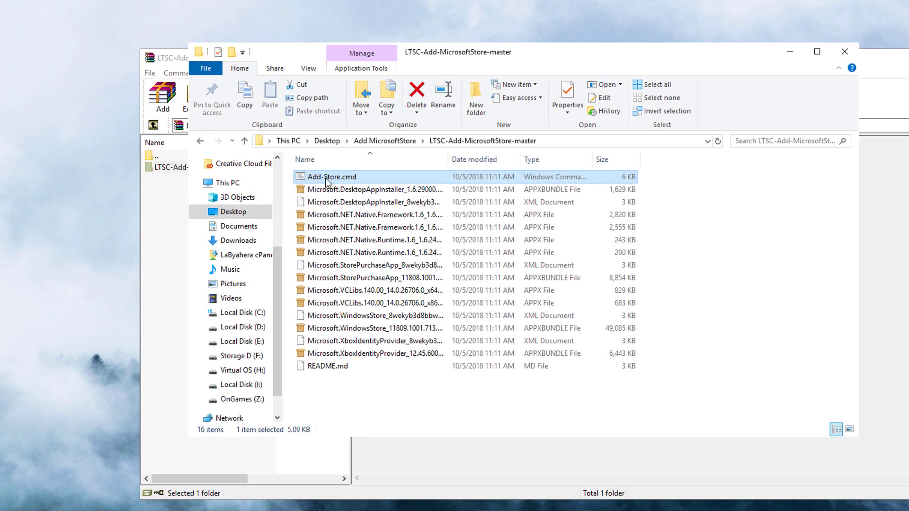
right_click(326, 179)
click(347, 226)
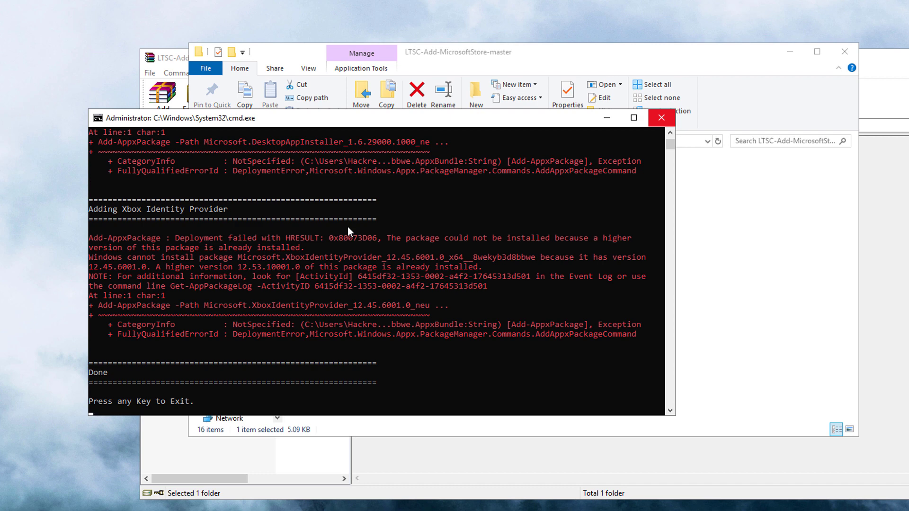
Review the console output through Done, noting newer package versions are already installed
scroll(348, 226, up, 1)
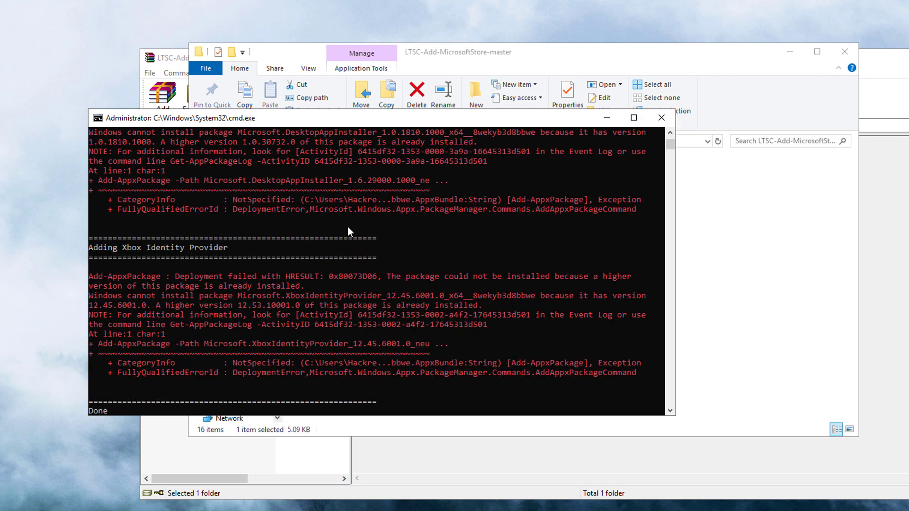
drag(88, 295, 478, 305)
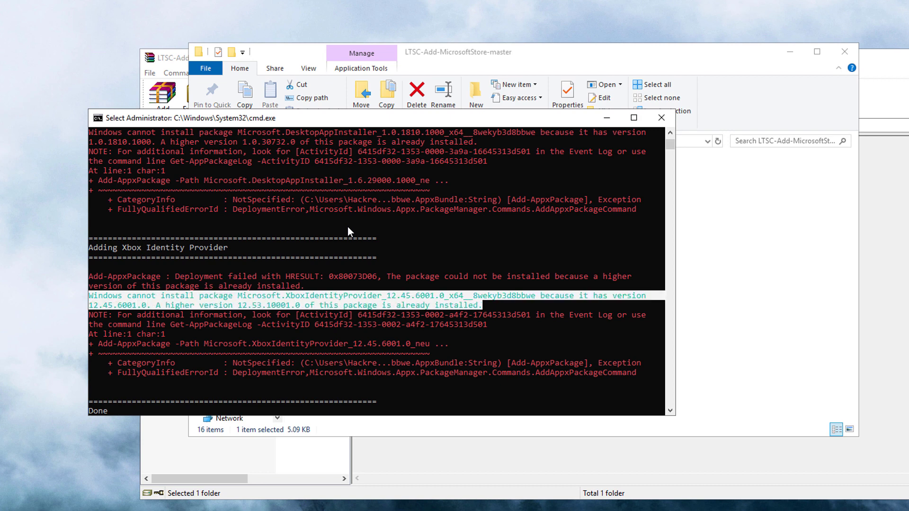
click(484, 305)
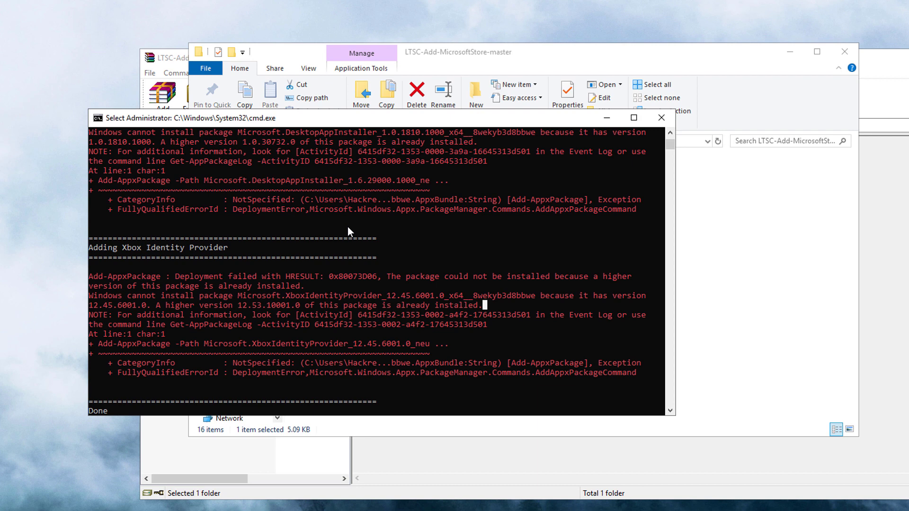
scroll(348, 227, up, 8)
scroll(347, 227, down, 5)
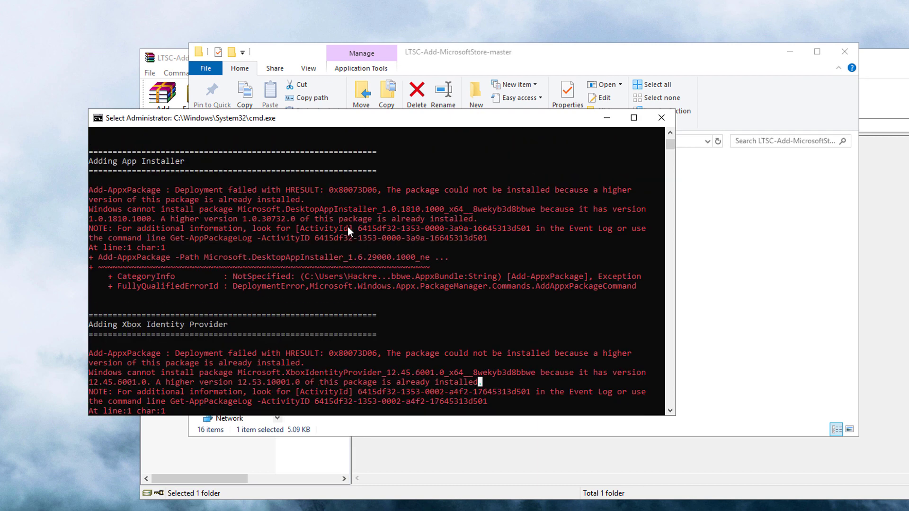
scroll(347, 226, up, 7)
scroll(347, 226, down, 6)
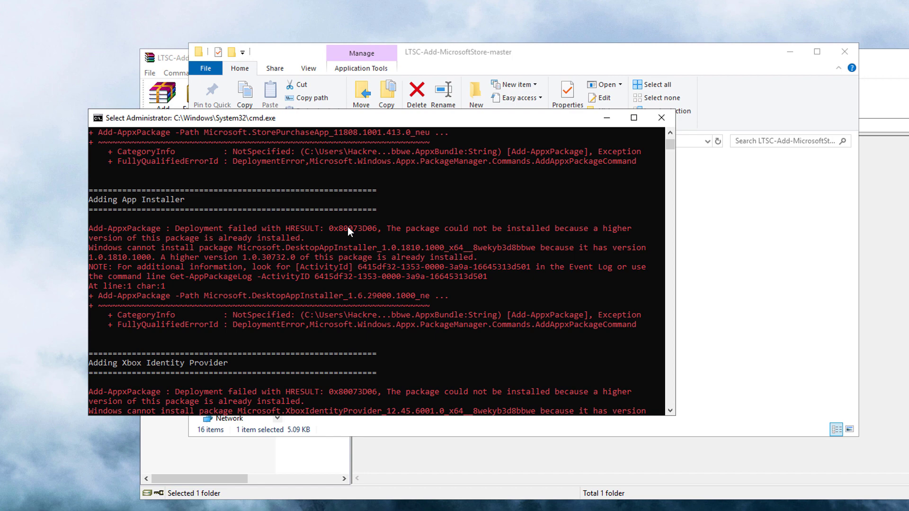
scroll(347, 227, up, 8)
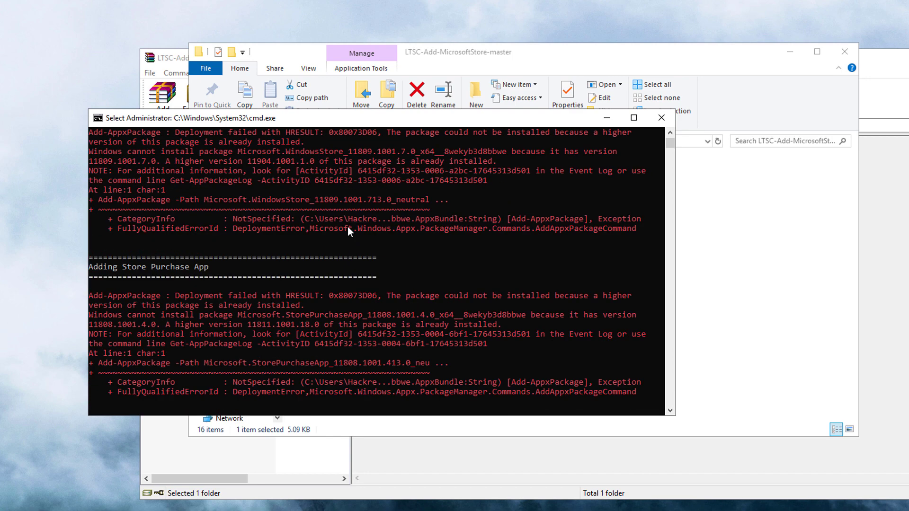
scroll(348, 226, up, 8)
scroll(347, 226, up, 5)
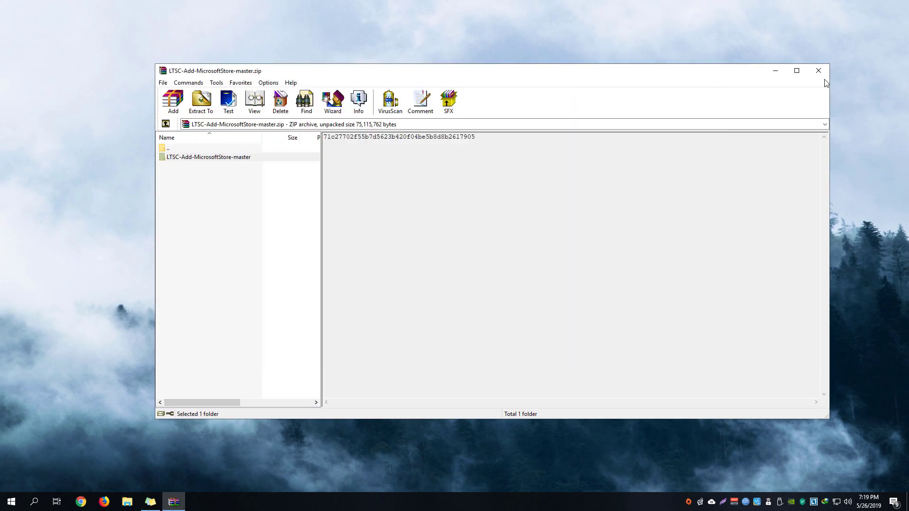
Minimize the File Explorer package folder windows to leave the bare desktop
click(814, 74)
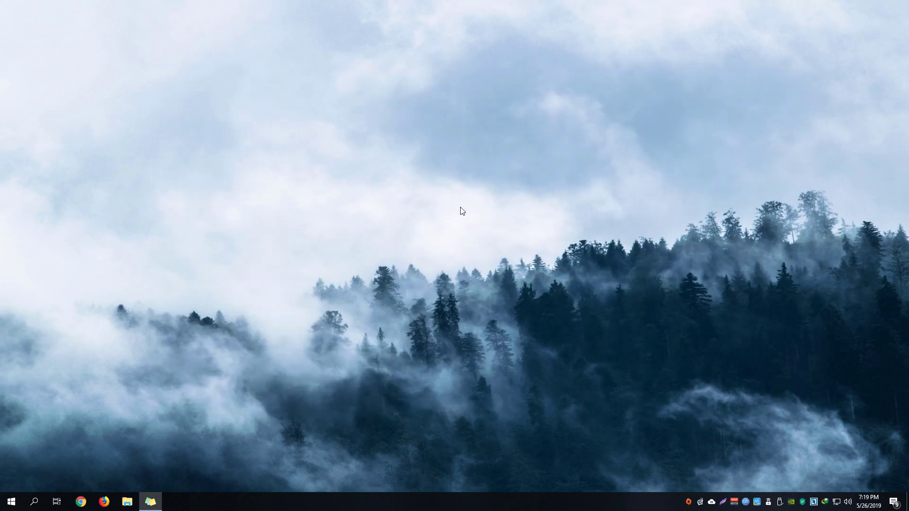